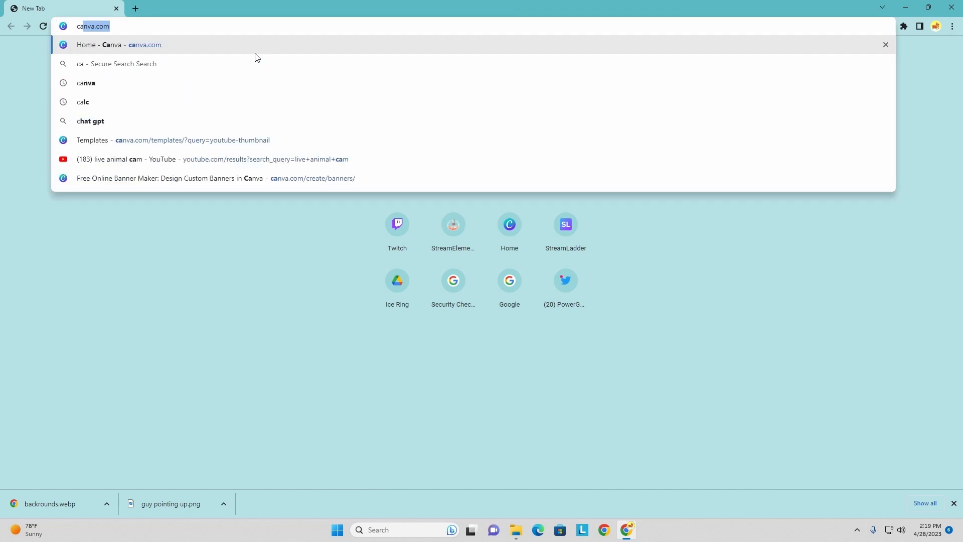
# - Open canva.com and search for "youtube thumbnail" templates
pyautogui.press('Return')
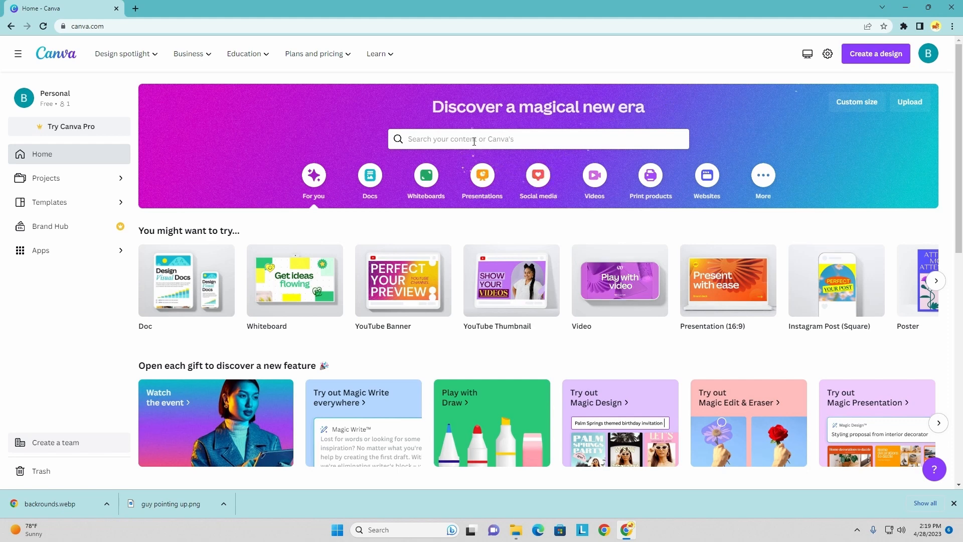
pyautogui.click(506, 141)
pyautogui.write('youtube thumbnail')
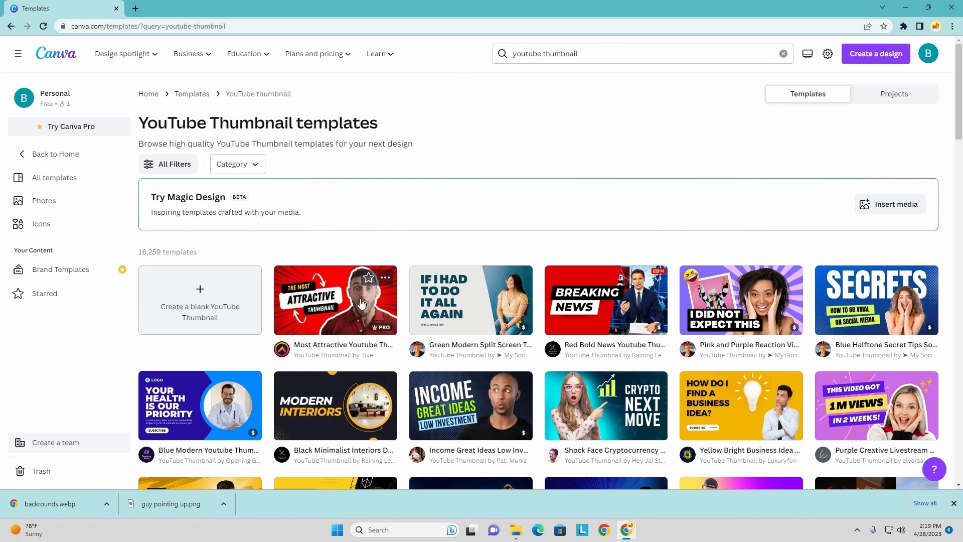
# - Create a blank YouTube thumbnail design from the template results
pyautogui.scroll(-1, 751, 349)
pyautogui.scroll(-3, 750, 350)
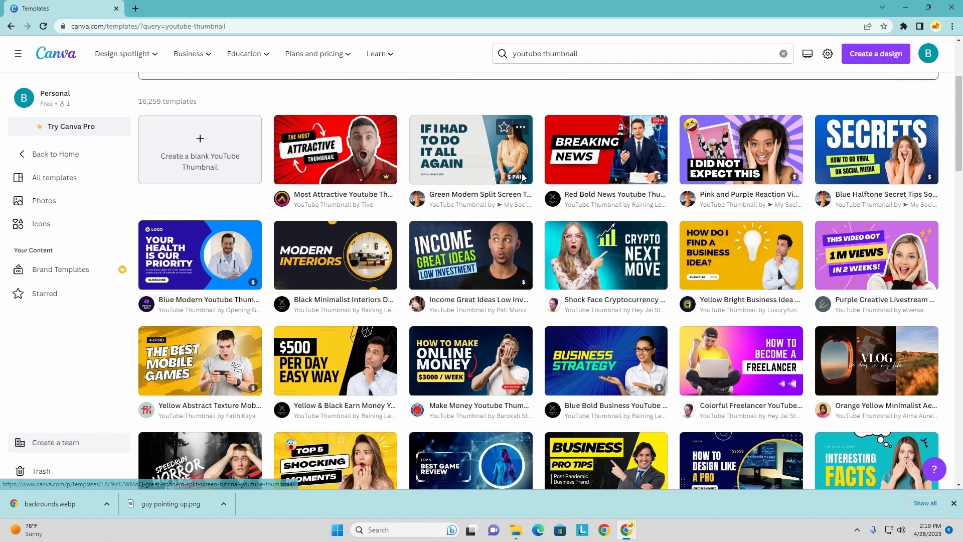
pyautogui.click(206, 165)
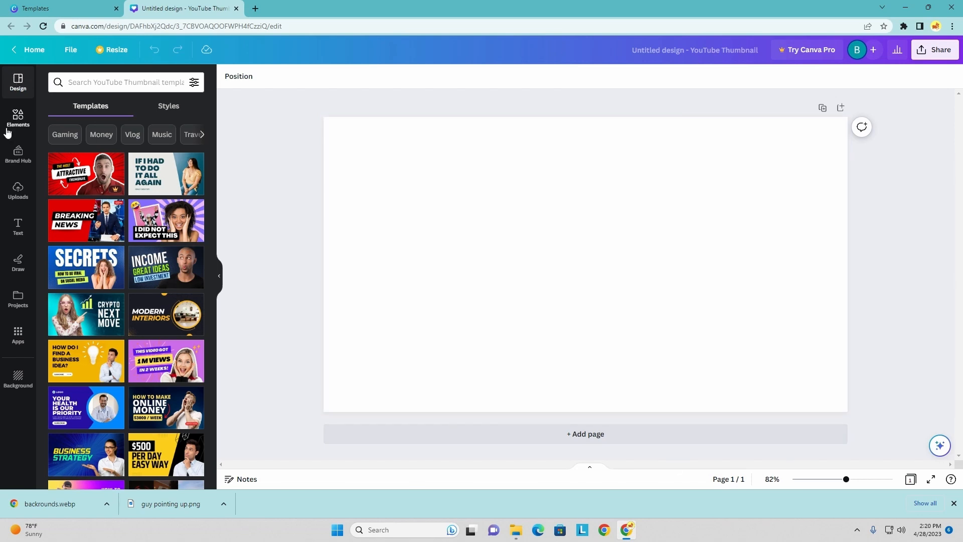
# - Look through the editor's Elements, Uploads, Text, Draw, Projects and Background tools
pyautogui.click(19, 118)
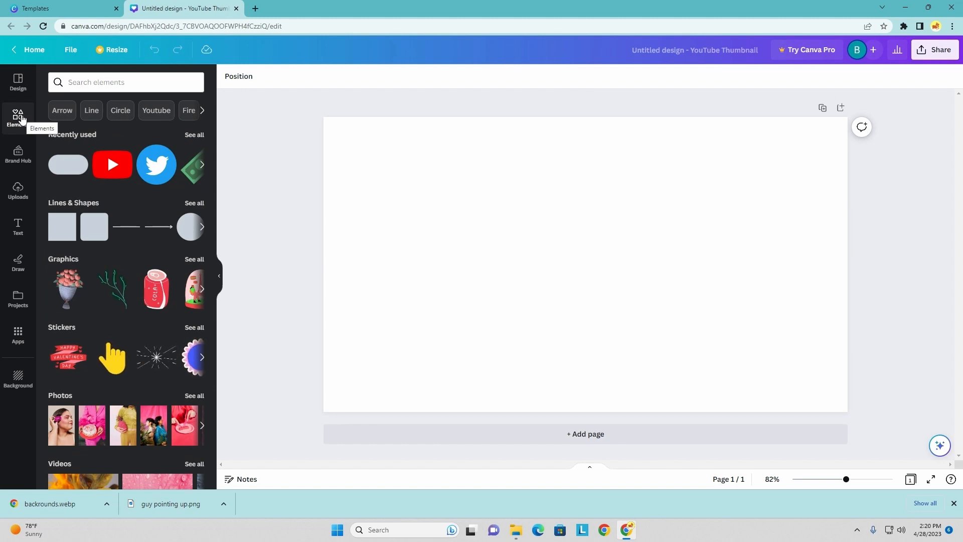
pyautogui.click(18, 186)
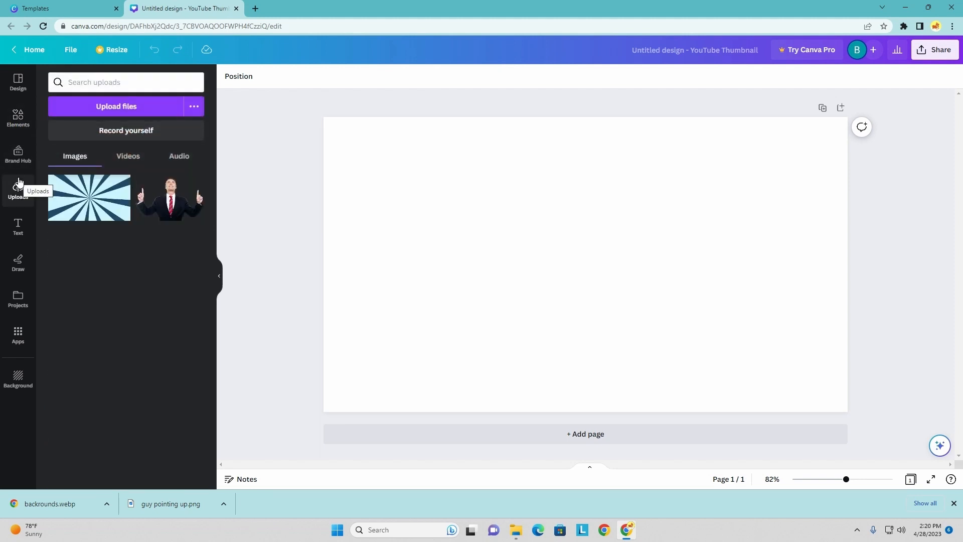
pyautogui.click(23, 229)
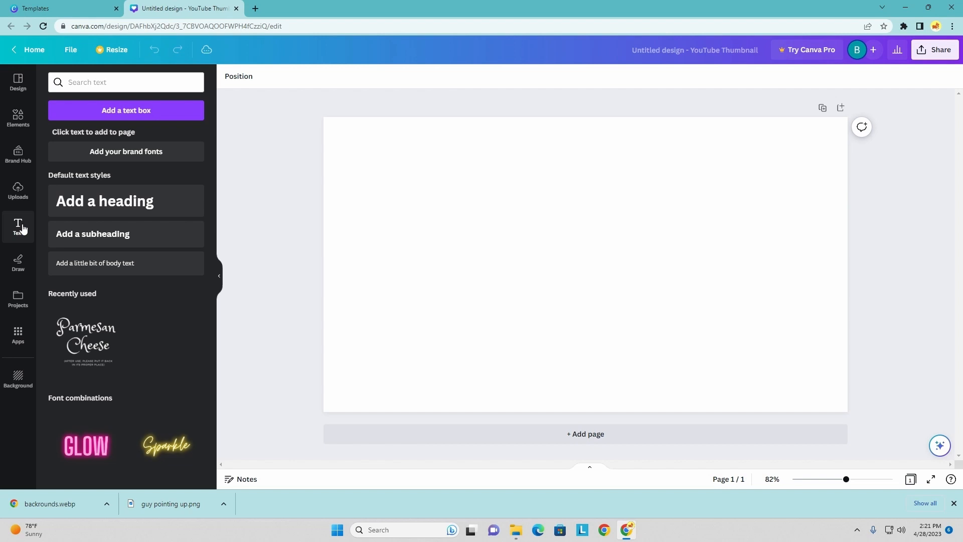
pyautogui.click(18, 260)
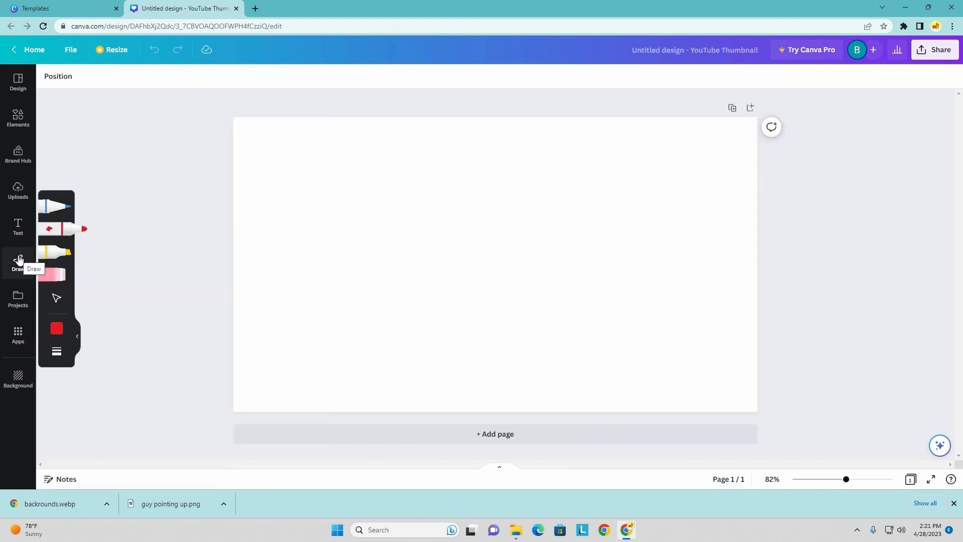
pyautogui.click(18, 298)
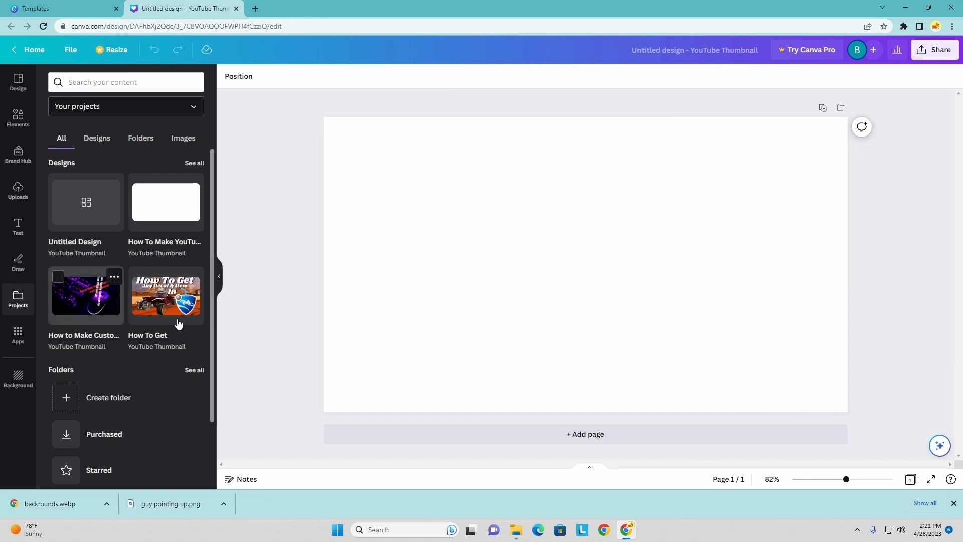
pyautogui.click(18, 377)
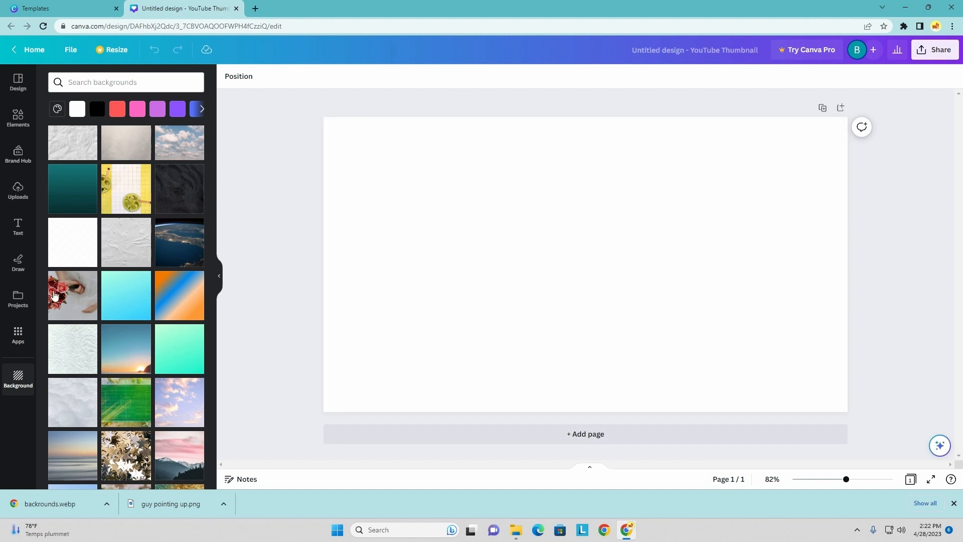
pyautogui.click(18, 190)
pyautogui.click(18, 228)
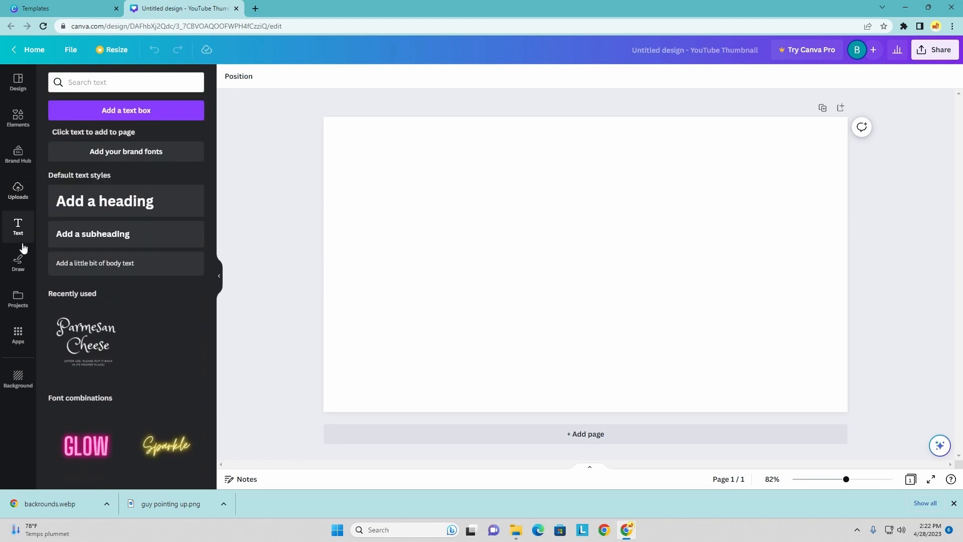
# - Add the uploaded blue sunburst image to the blank page and set it as the background
pyautogui.click(17, 189)
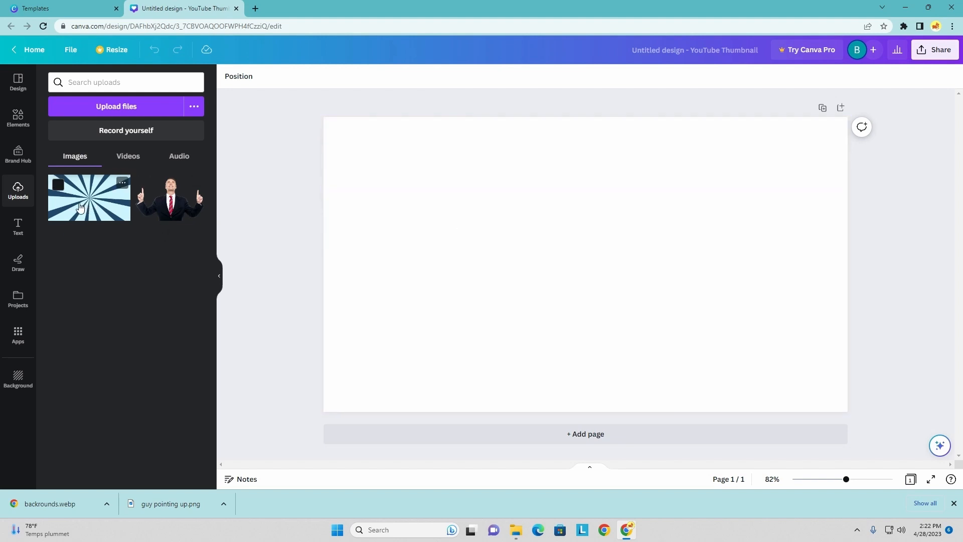
pyautogui.moveTo(92, 208); pyautogui.dragTo(436, 198)
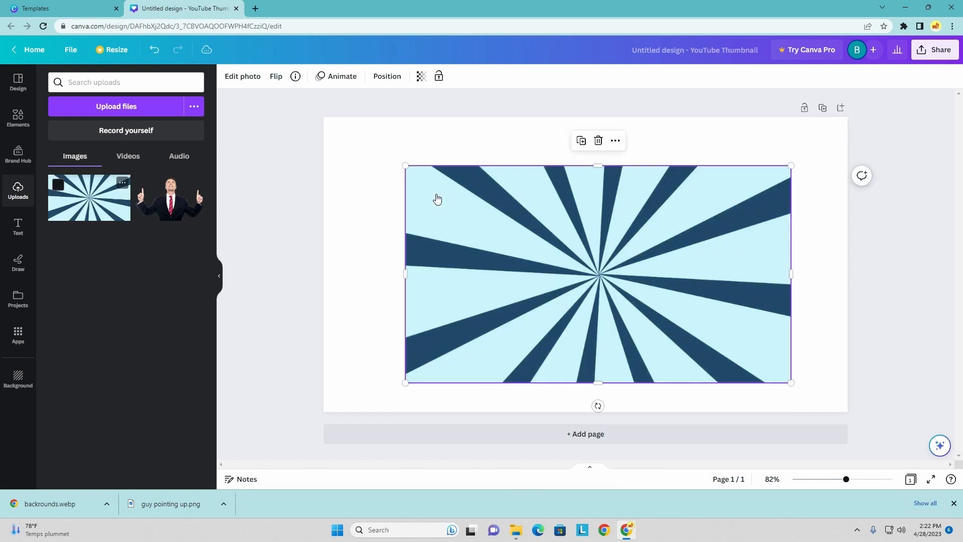
pyautogui.rightClick(479, 243)
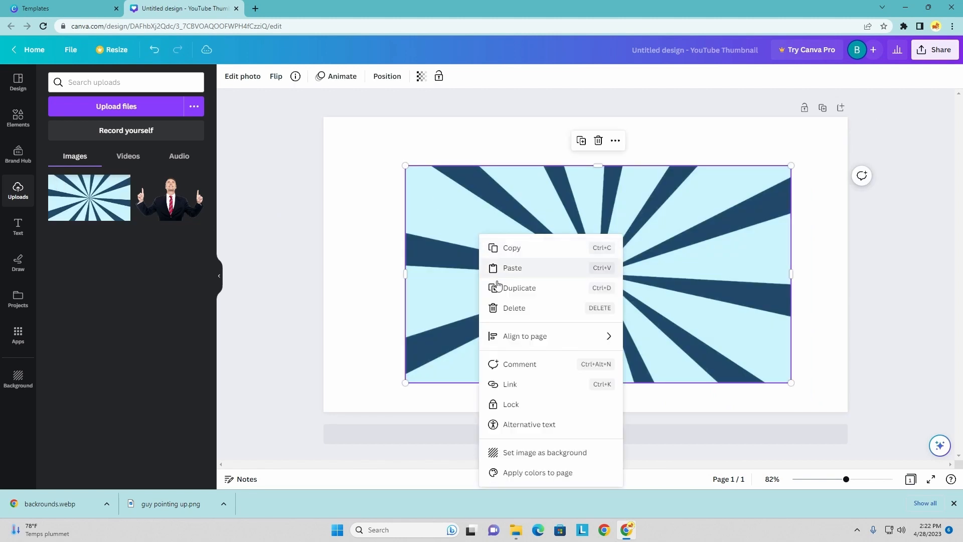
pyautogui.click(557, 453)
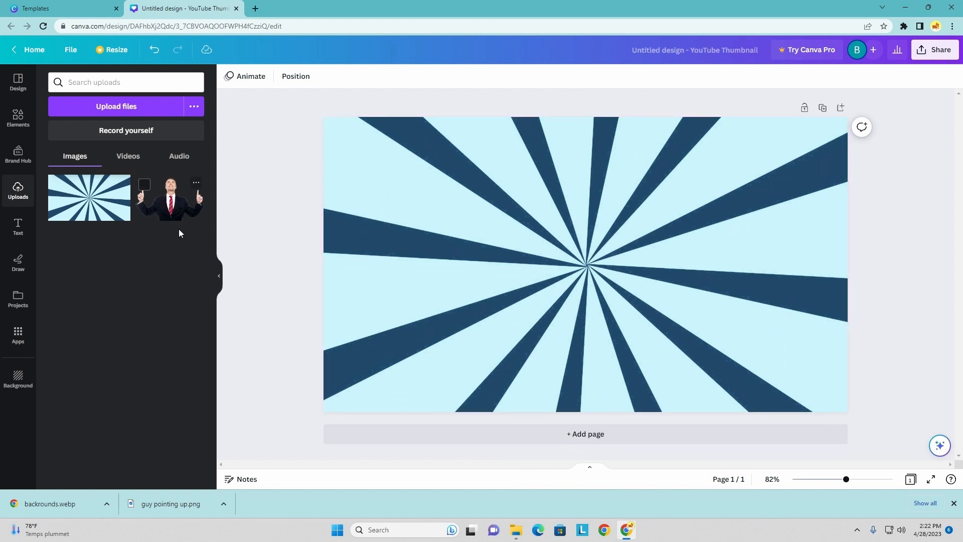
# - Add the uploaded picture of the man pointing up, centred along the thumbnail's lower edge
pyautogui.moveTo(176, 206); pyautogui.dragTo(477, 235)
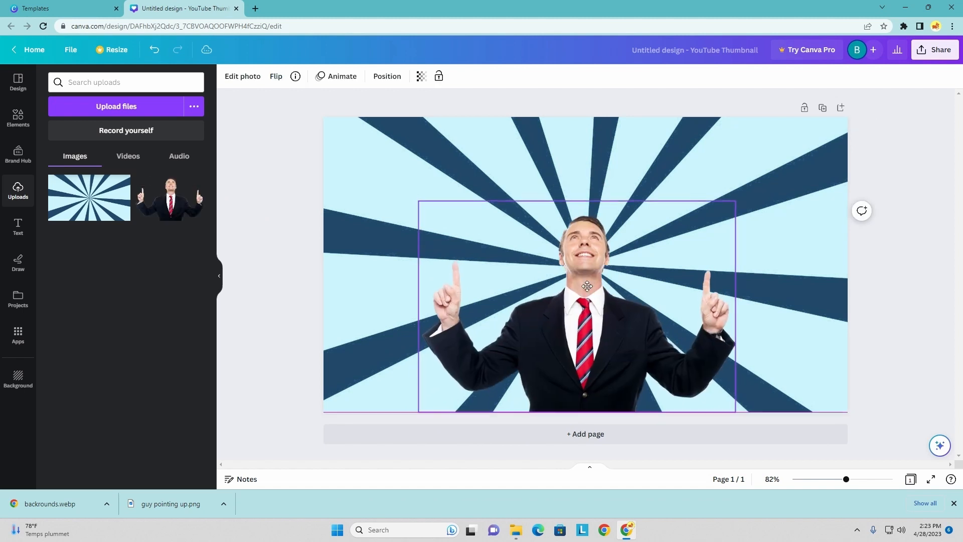
pyautogui.moveTo(587, 286); pyautogui.dragTo(595, 287)
pyautogui.press('Escape')
# - Add the heading "How To Create YouTube Thumbnails For Free!" in the Anton font across the top of the thumbnail
pyautogui.click(21, 225)
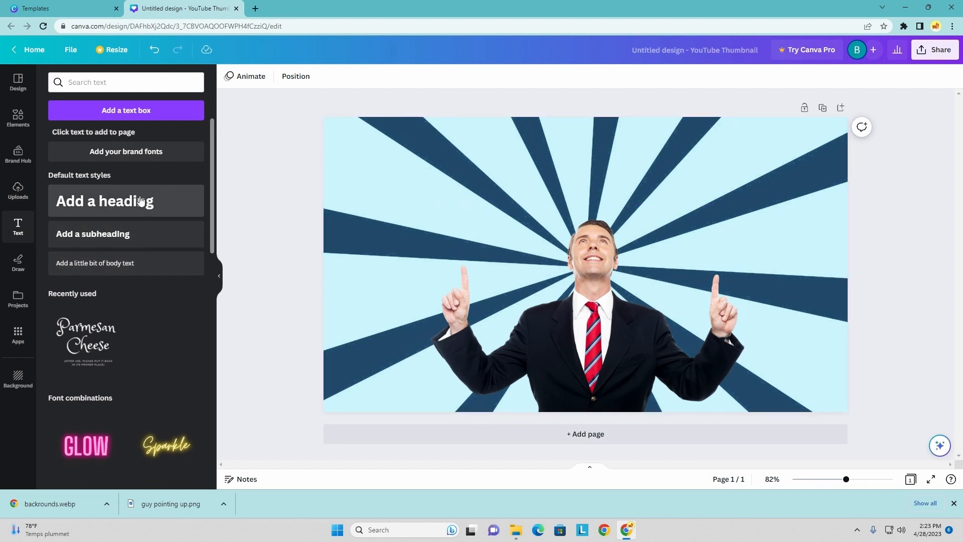
pyautogui.moveTo(126, 205); pyautogui.dragTo(585, 161)
pyautogui.press('BackSpace')
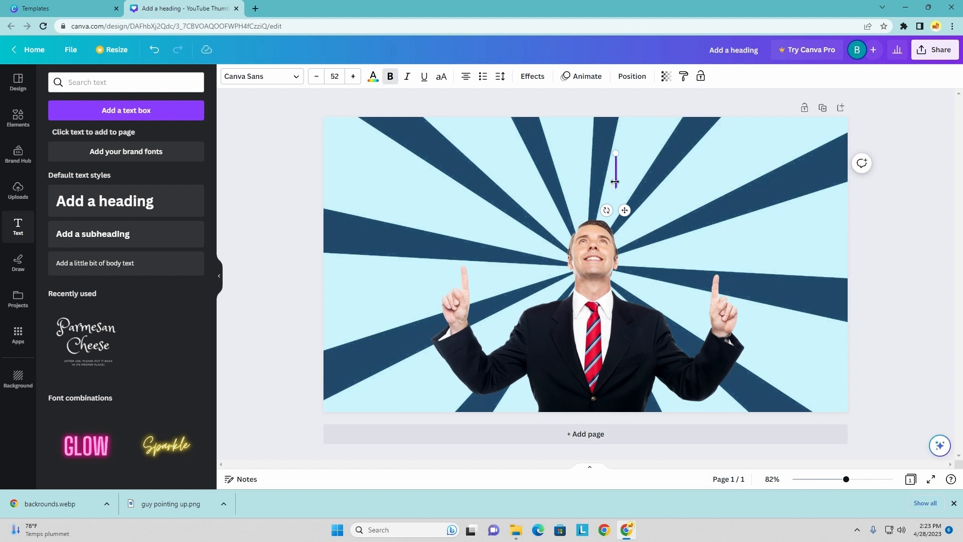
pyautogui.write('How To Create YouTube Thumbnails For Free!')
pyautogui.moveTo(612, 200); pyautogui.dragTo(591, 179)
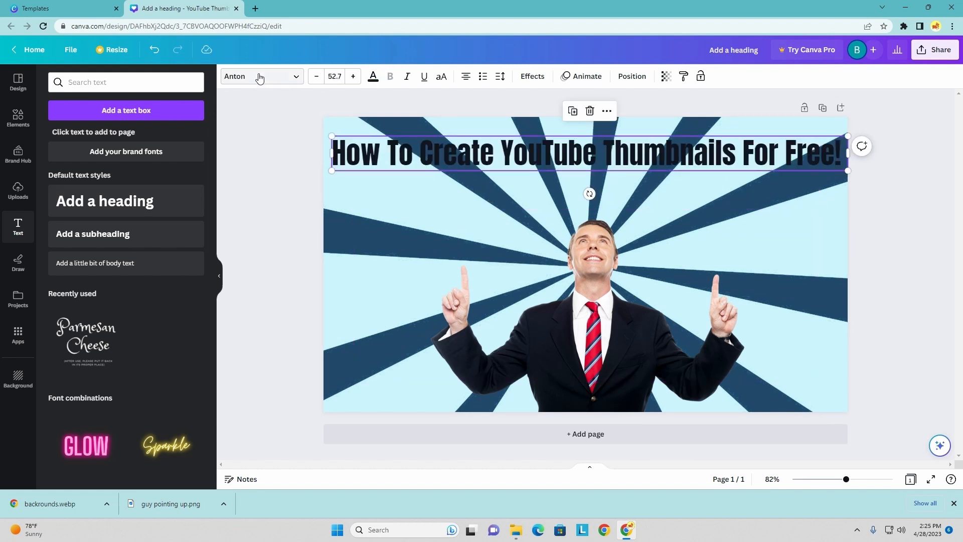
# - Color the heading solid black and enlarge it slightly to font size 53.2
pyautogui.click(259, 78)
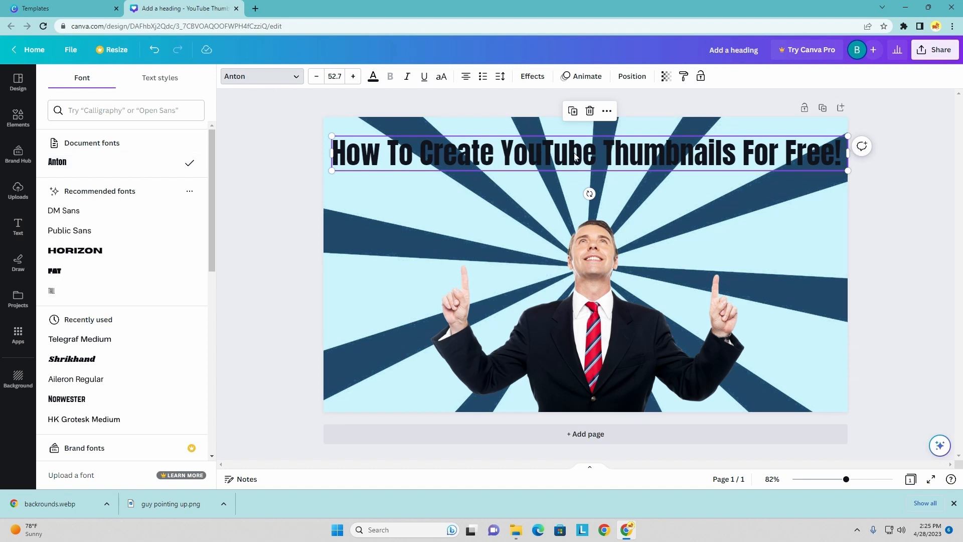
pyautogui.click(480, 136)
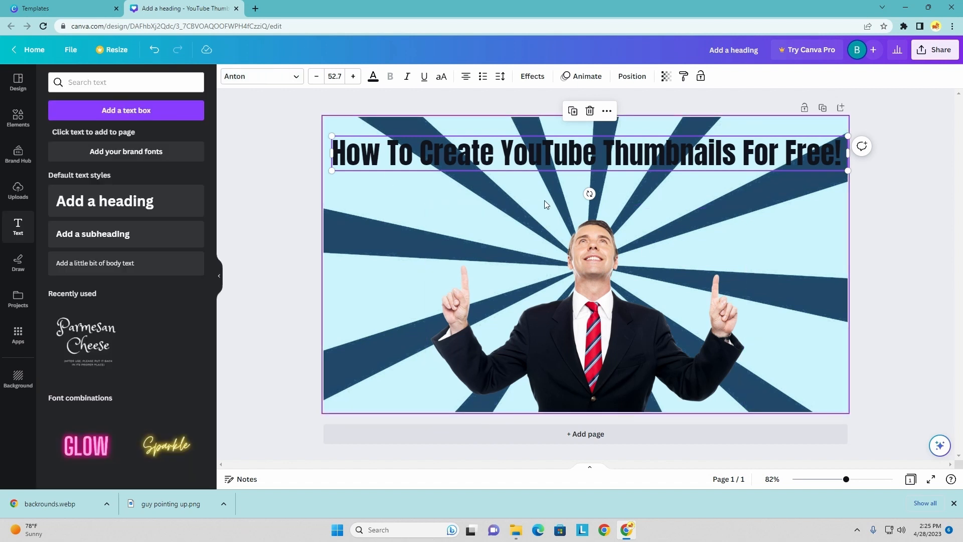
pyautogui.click(373, 79)
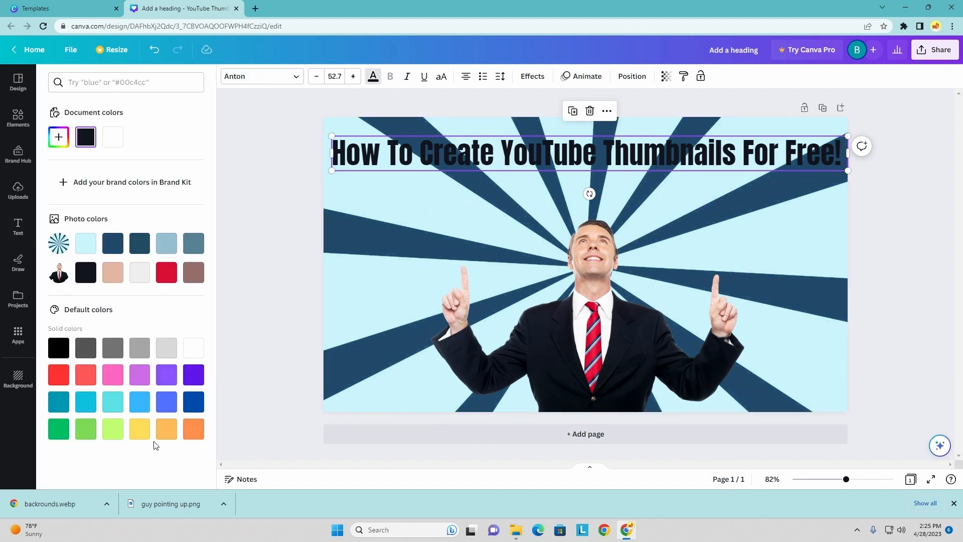
pyautogui.click(57, 351)
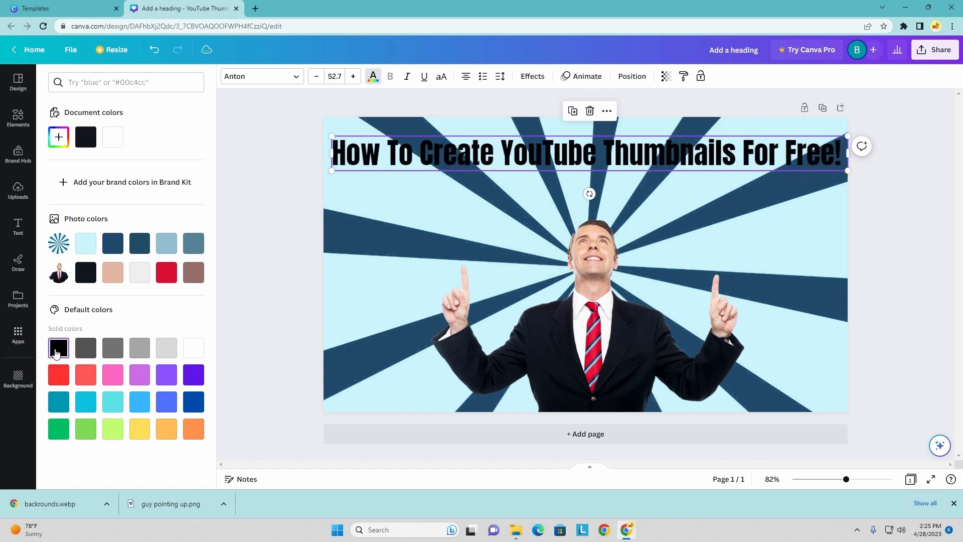
pyautogui.press('Escape')
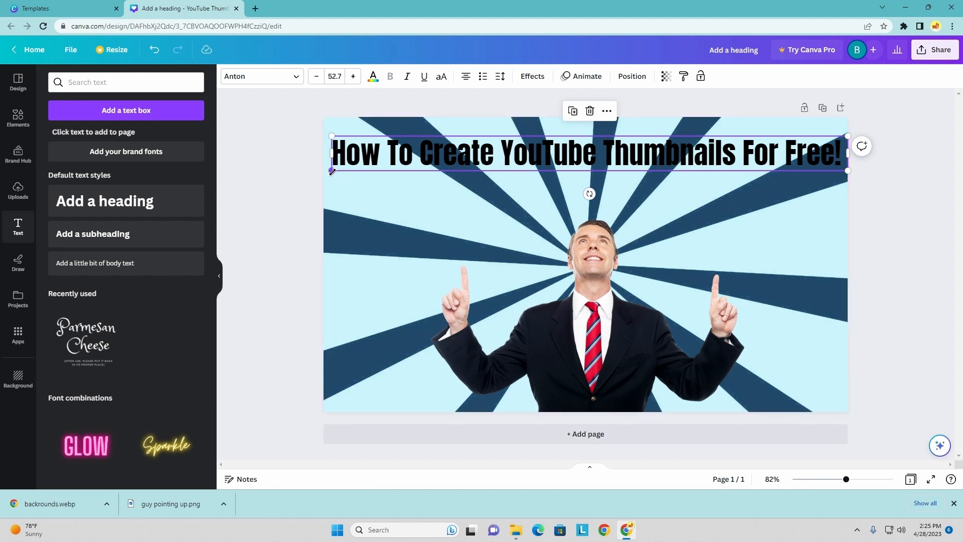
pyautogui.moveTo(331, 172); pyautogui.dragTo(327, 171)
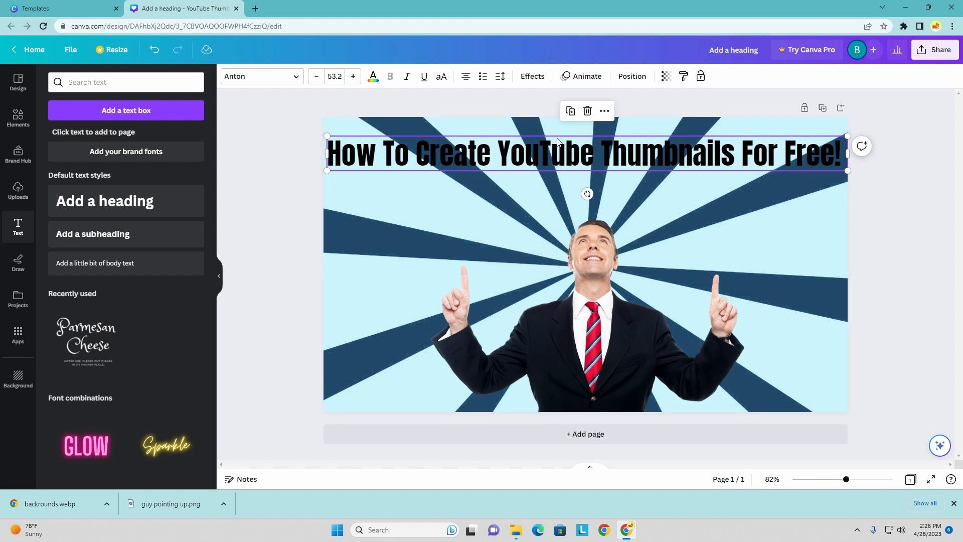
# - Overlay a white duplicate of the heading slightly left of the black original to form a drop shadow
pyautogui.click(572, 114)
pyautogui.moveTo(582, 160); pyautogui.dragTo(581, 209)
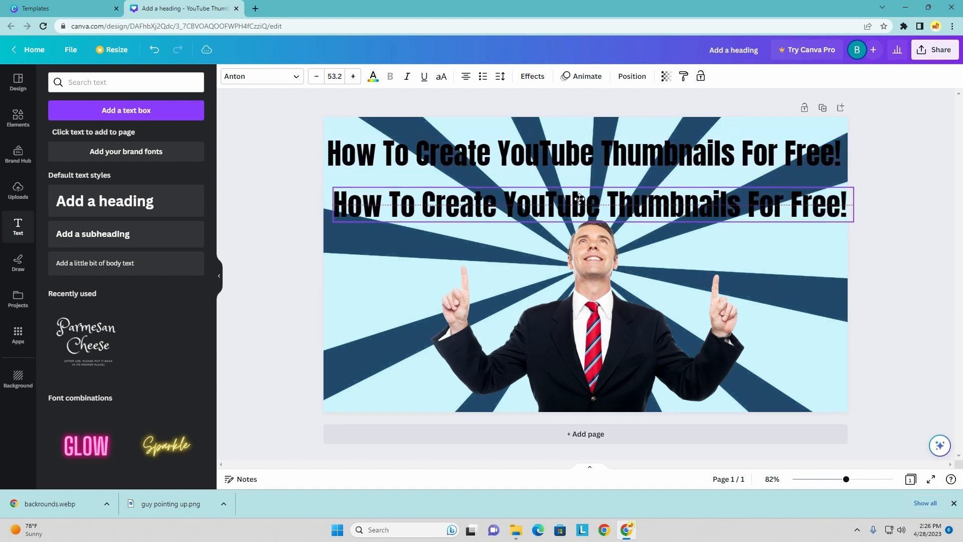
pyautogui.click(373, 78)
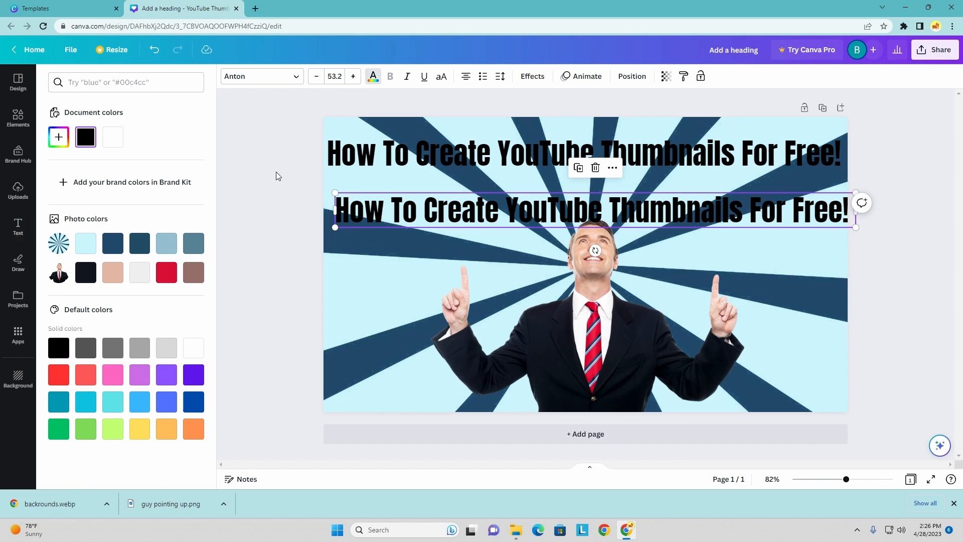
pyautogui.click(193, 348)
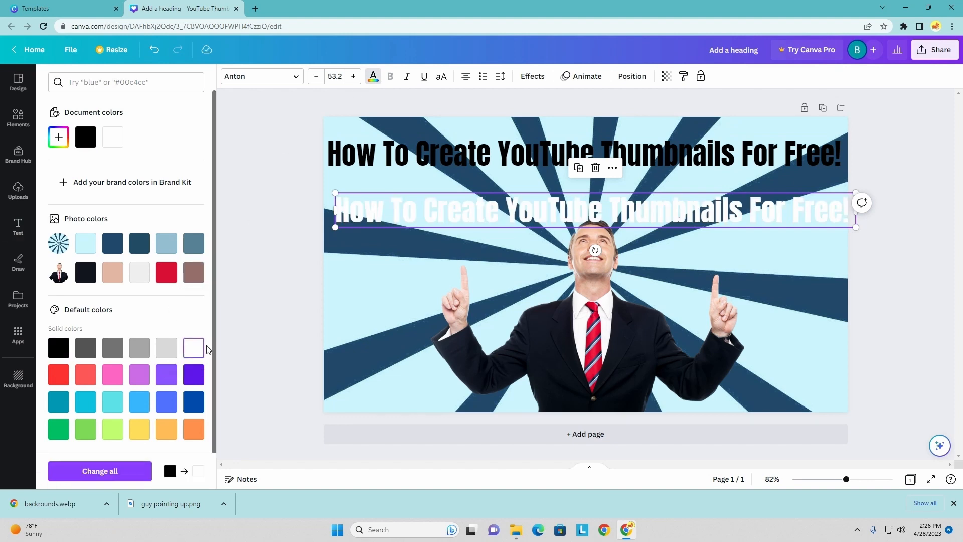
pyautogui.moveTo(401, 214); pyautogui.dragTo(390, 157)
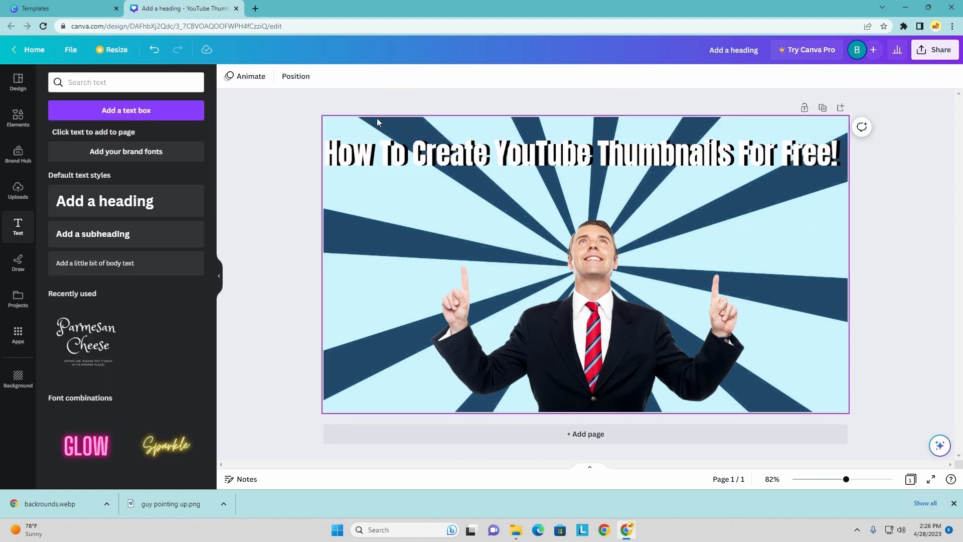
# - Search the elements for "youtube" and place the red play-button logo, resized, above the man's raised finger on the thumbnail's left half
pyautogui.click(18, 117)
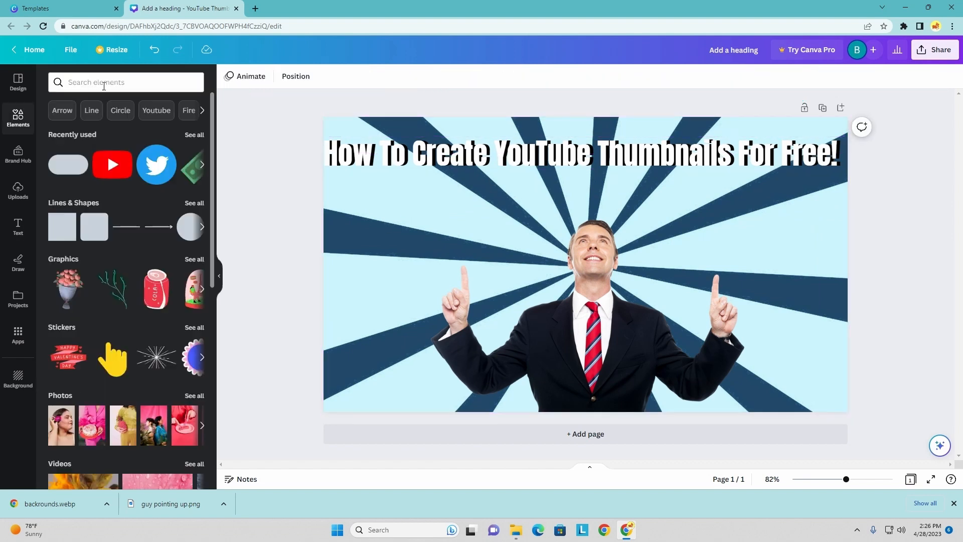
pyautogui.click(105, 82)
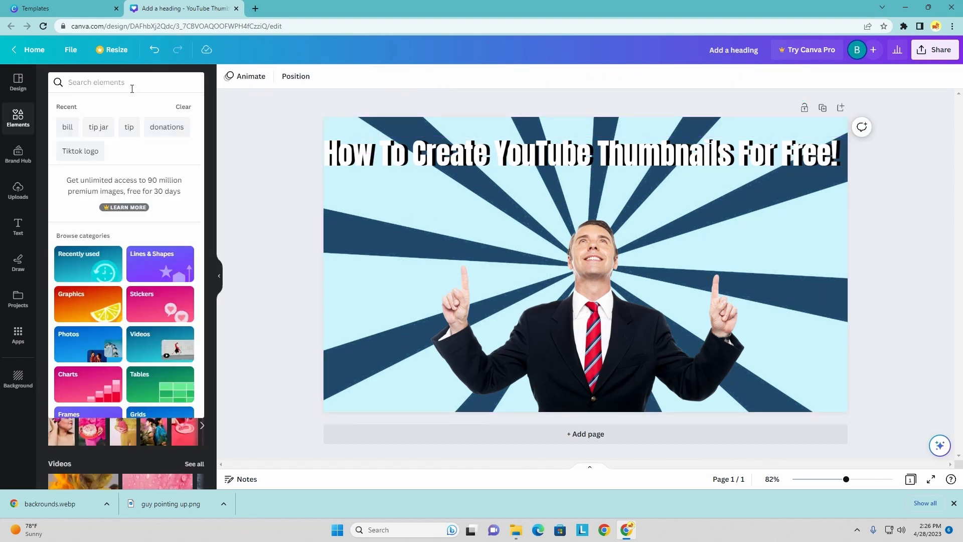
pyautogui.write('youtube')
pyautogui.press('Return')
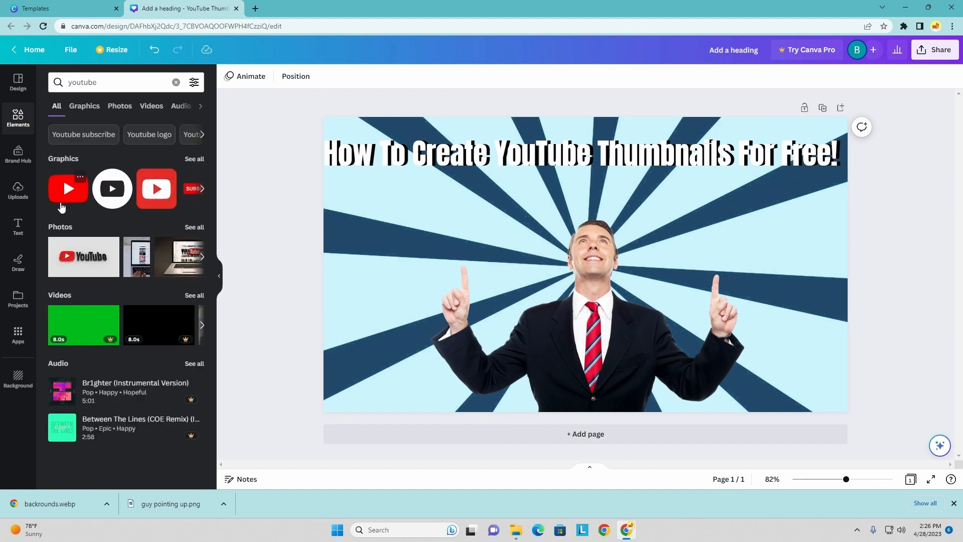
pyautogui.moveTo(70, 197); pyautogui.dragTo(481, 252)
pyautogui.moveTo(530, 305); pyautogui.dragTo(490, 276)
pyautogui.moveTo(458, 241); pyautogui.dragTo(498, 227)
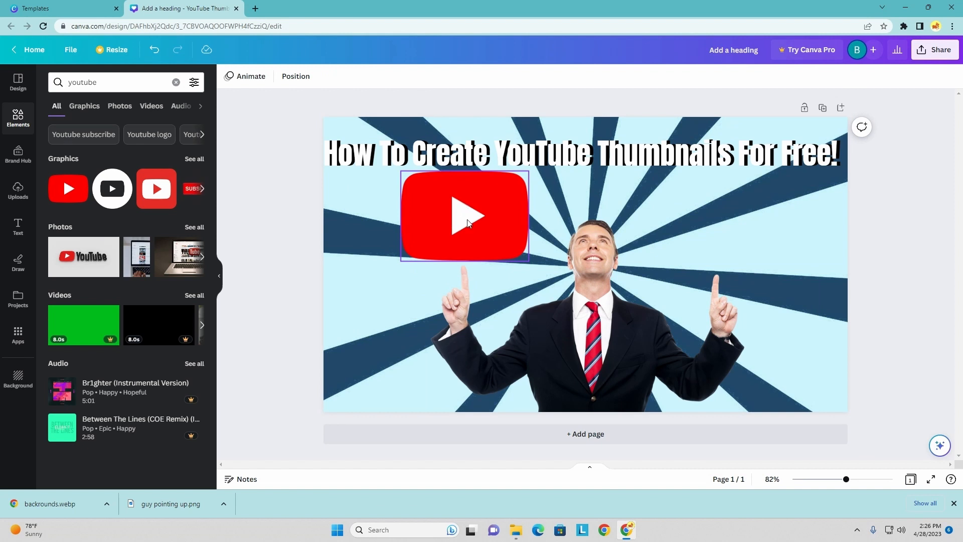
pyautogui.press('Escape')
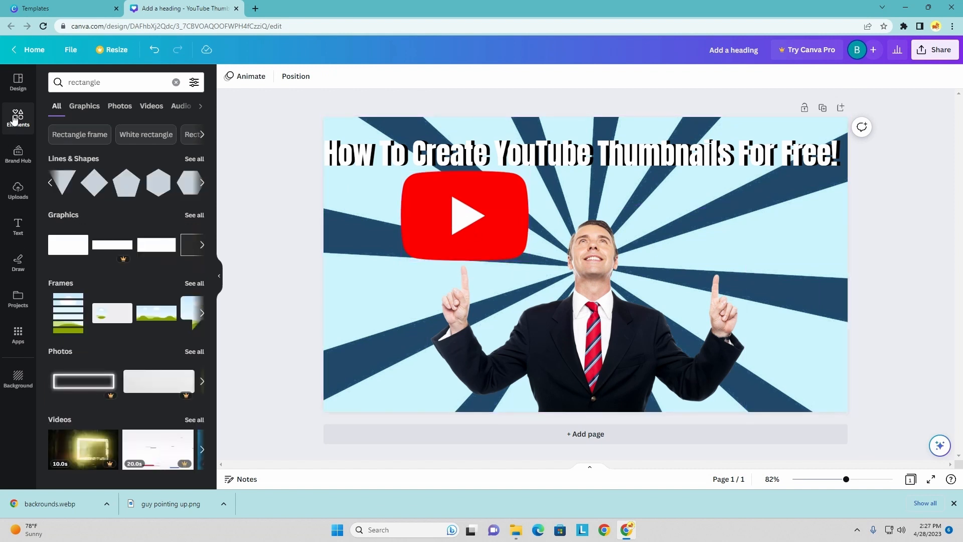
# - Add a cloud shape from the full Lines & Shapes collection above the man's raised finger on the thumbnail's right half
pyautogui.click(202, 183)
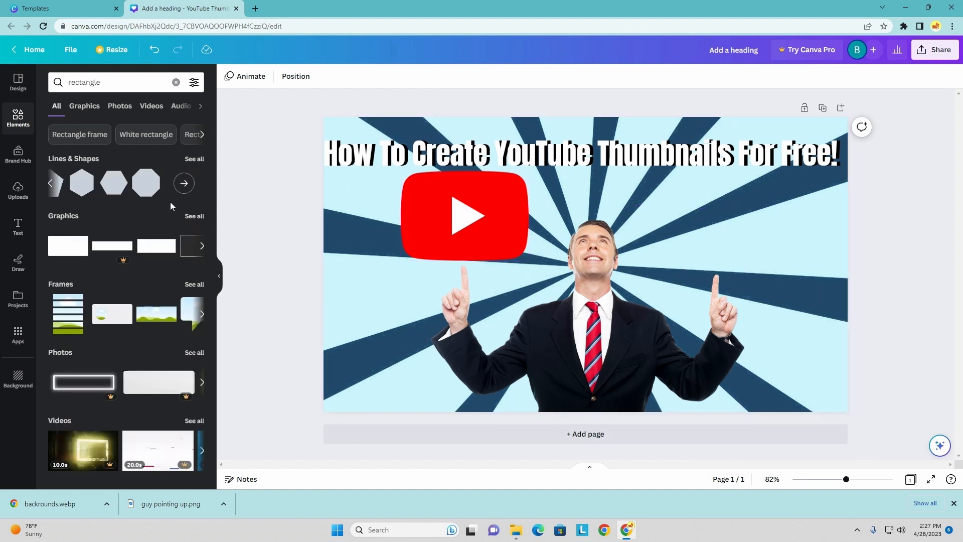
pyautogui.click(194, 184)
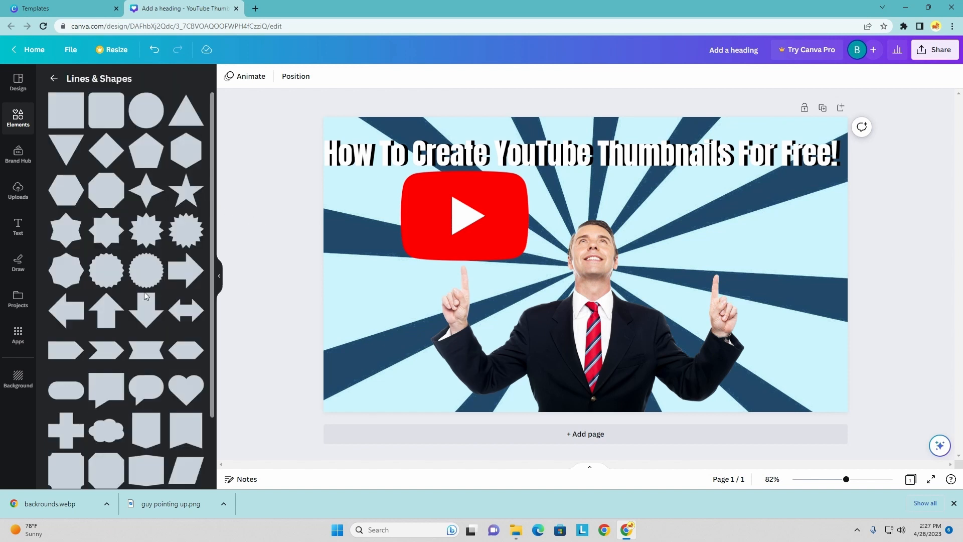
pyautogui.scroll(-1, 156, 405)
pyautogui.moveTo(105, 394); pyautogui.dragTo(710, 223)
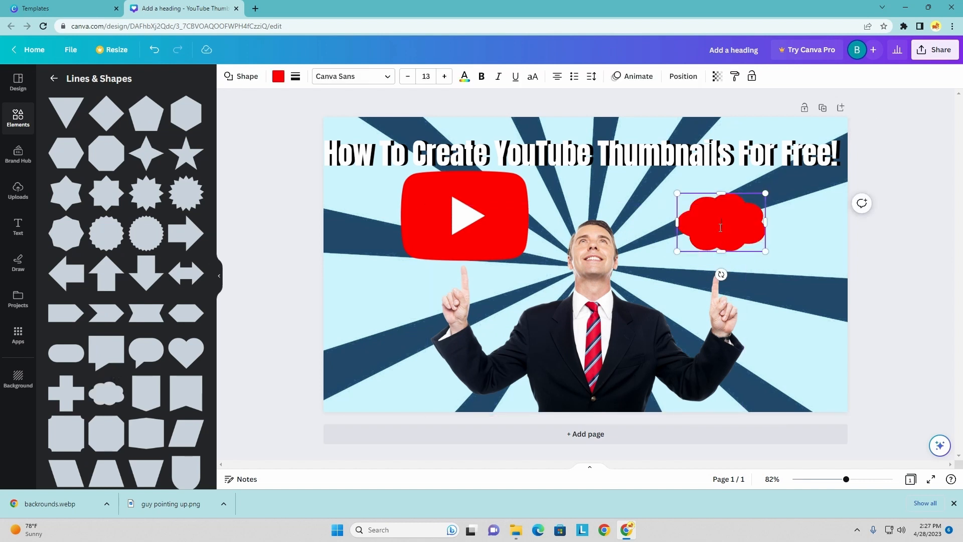
# - Color the cloud shape solid black and enlarge it over the man's finger
pyautogui.click(278, 76)
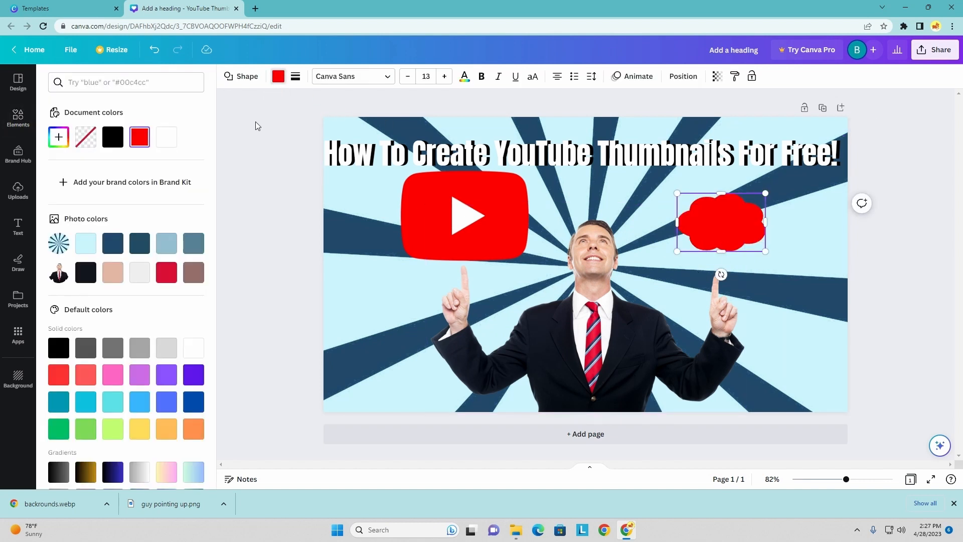
pyautogui.click(58, 348)
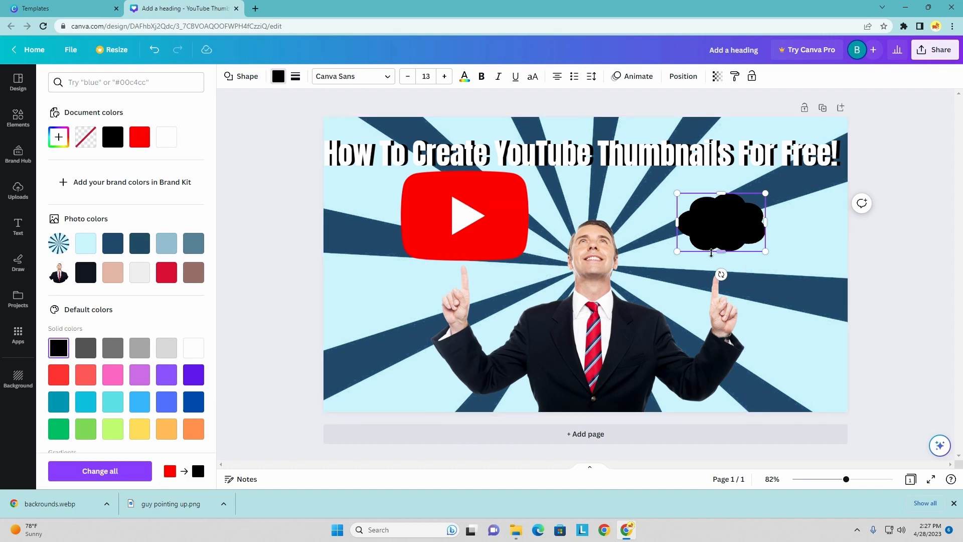
pyautogui.moveTo(677, 251); pyautogui.dragTo(657, 265)
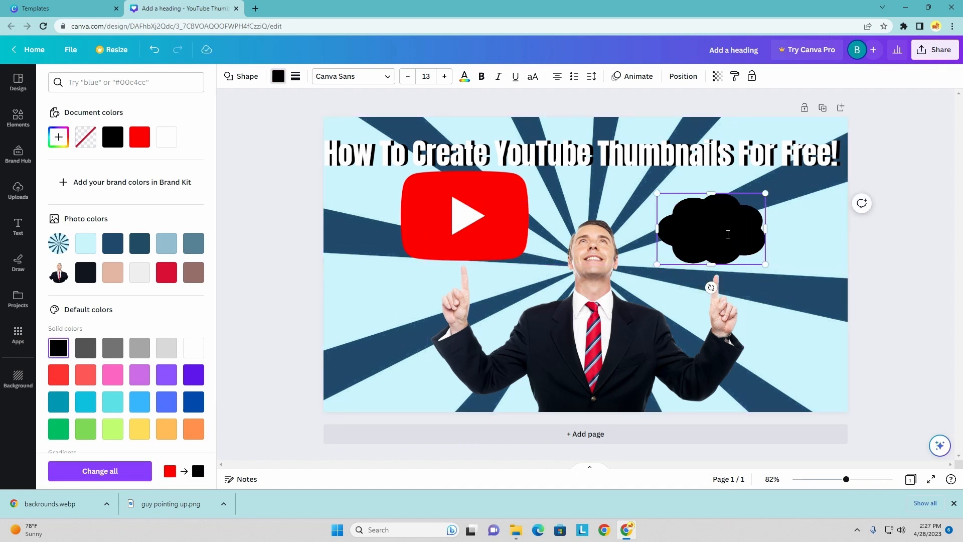
# - Recolor the white front copy of the heading dark gray and shift it closer over the black copy
pyautogui.click(438, 168)
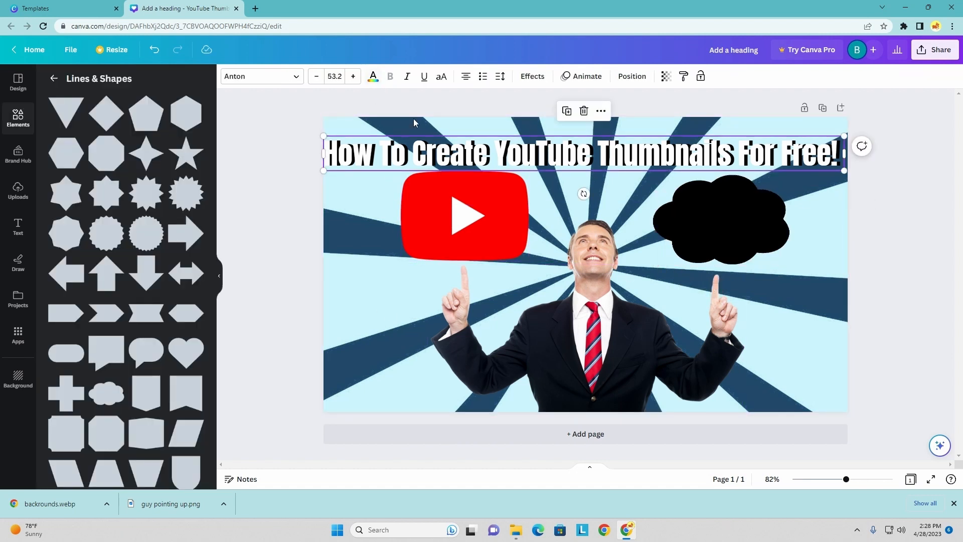
pyautogui.moveTo(502, 150); pyautogui.dragTo(500, 148)
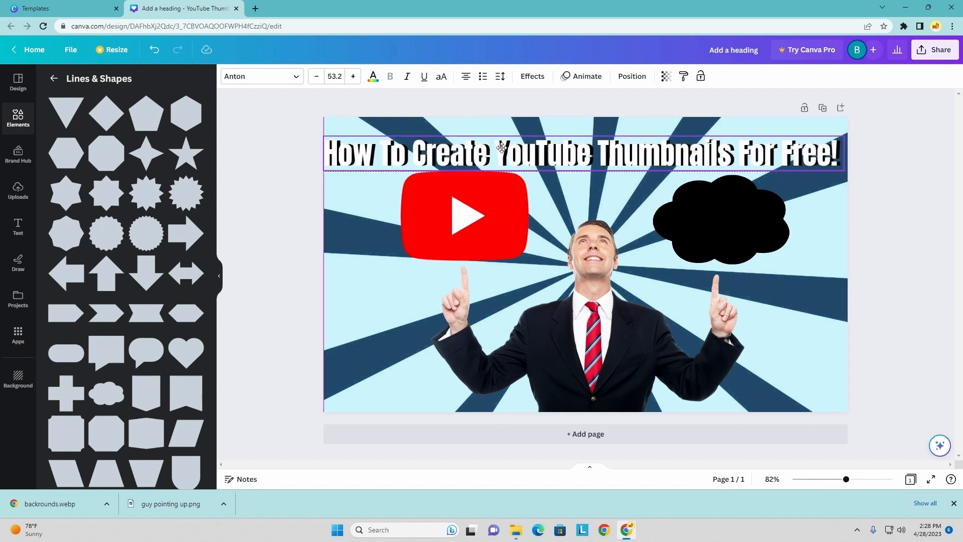
pyautogui.click(372, 77)
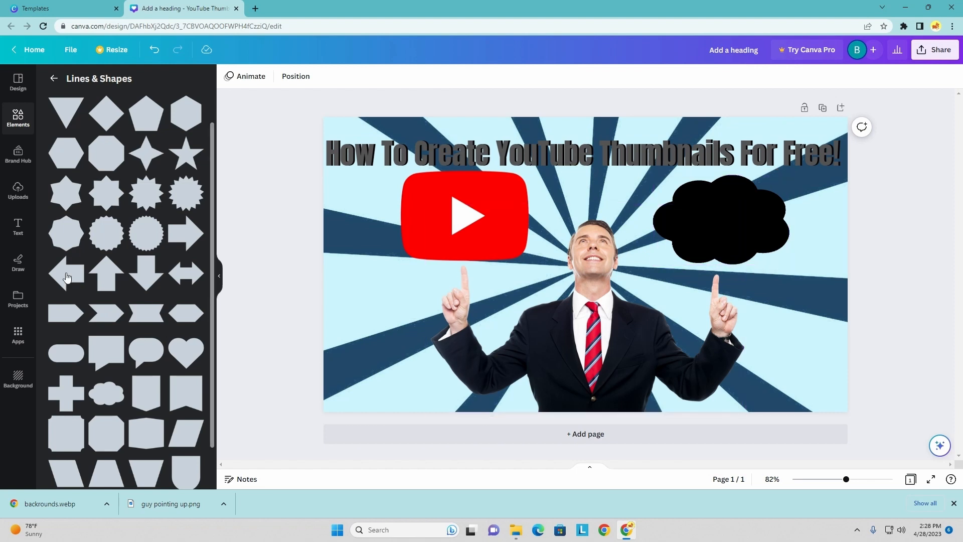
# - Add a new heading text box reading "2023 Tutorial" to the thumbnail
pyautogui.click(17, 227)
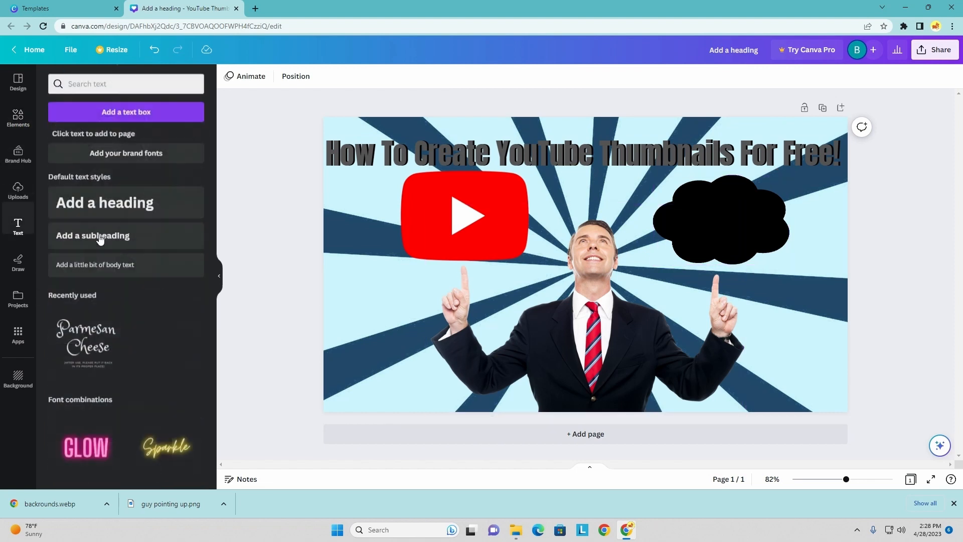
pyautogui.click(156, 201)
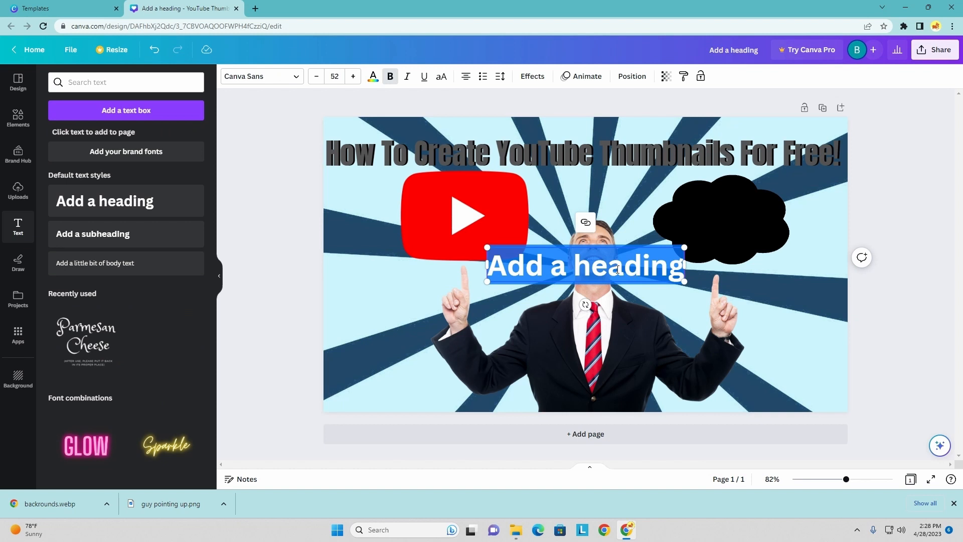
pyautogui.press('BackSpace')
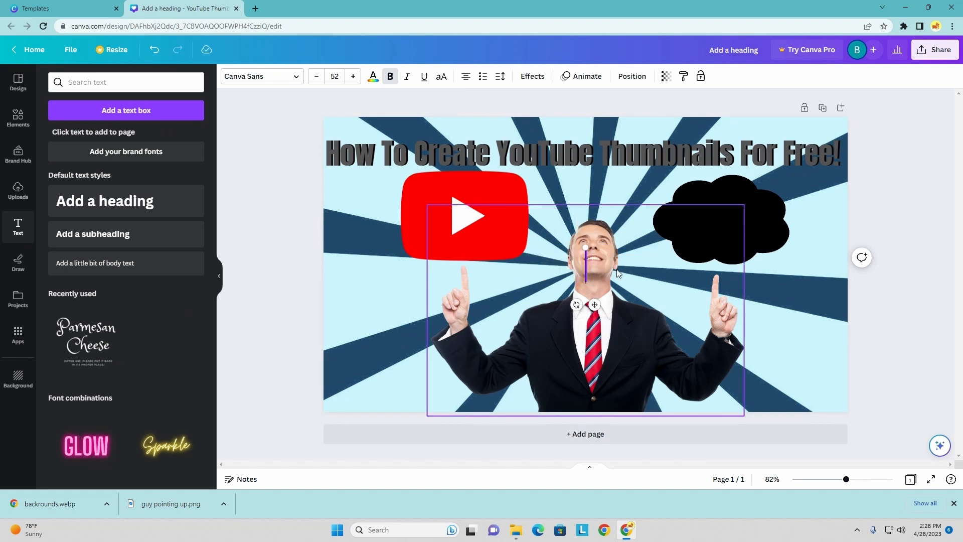
pyautogui.write('@')
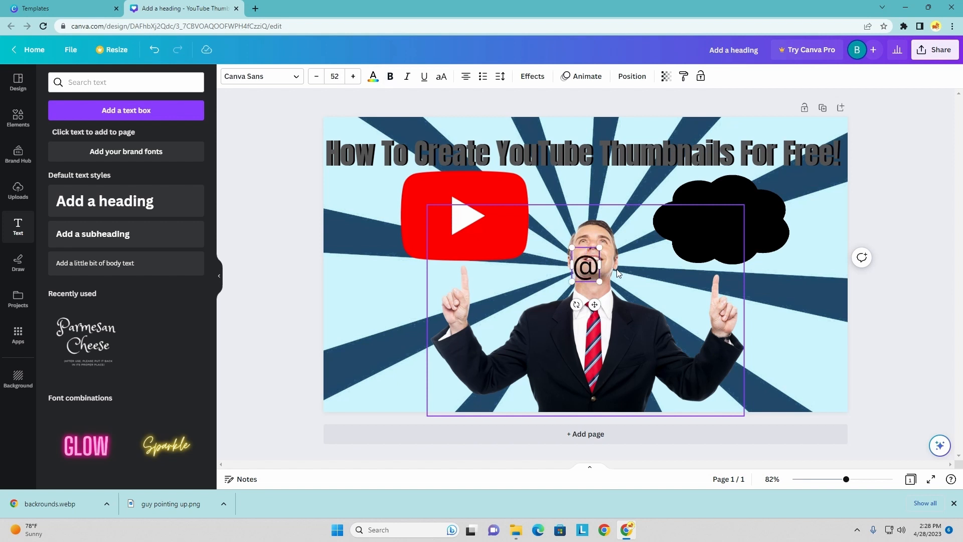
pyautogui.press('BackSpace')
pyautogui.write('2023 Tutorial')
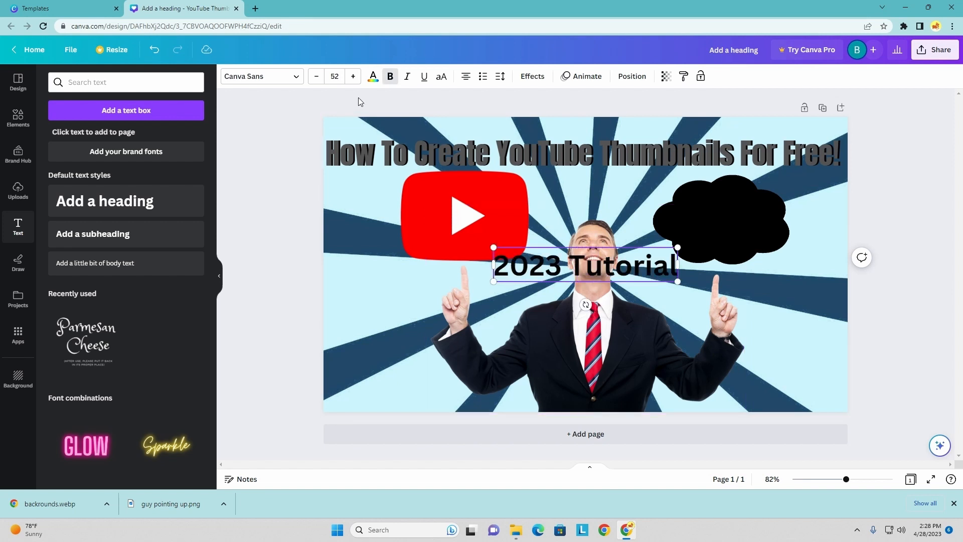
# - Color the "2023 Tutorial" text white and fit it on two lines at font size 33.7 inside the black cloud
pyautogui.click(373, 76)
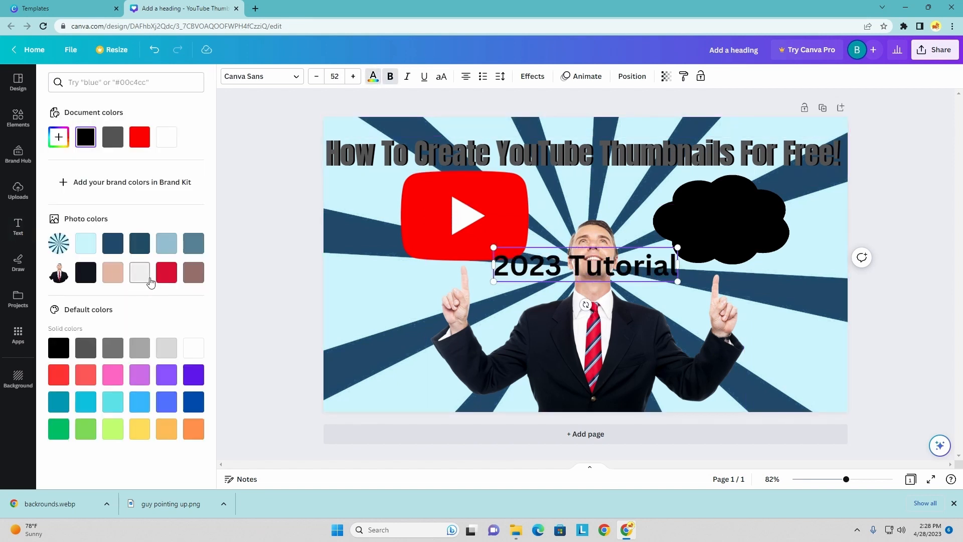
pyautogui.click(193, 347)
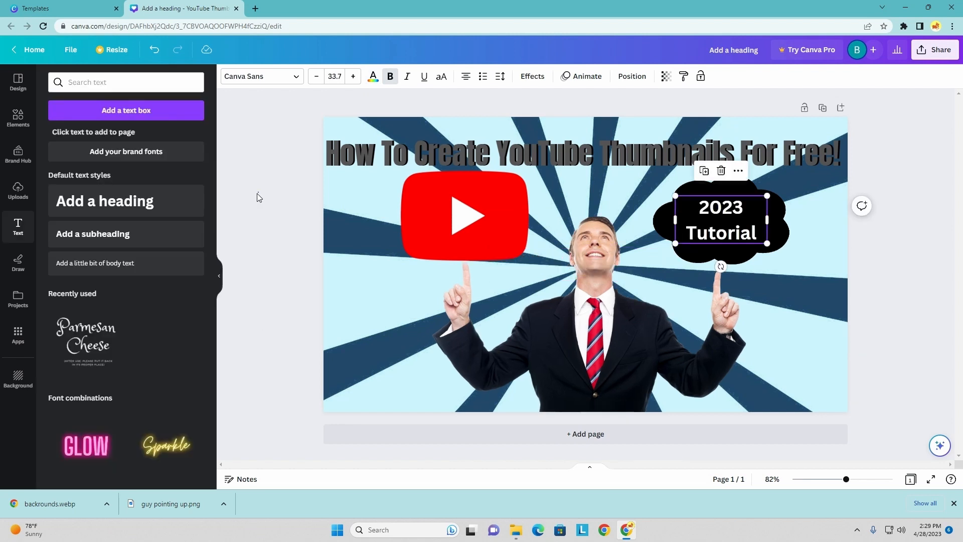
pyautogui.click(261, 203)
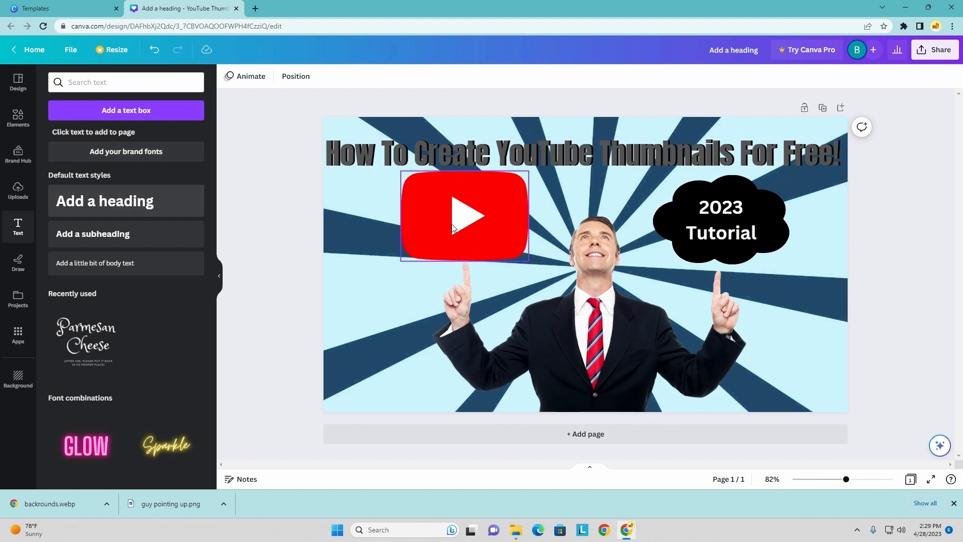
# - Overlay a red duplicate of the "2023 Tutorial" text slightly offset on the white original inside the cloud
pyautogui.click(719, 248)
pyautogui.moveTo(720, 247); pyautogui.dragTo(378, 333)
pyautogui.click(372, 76)
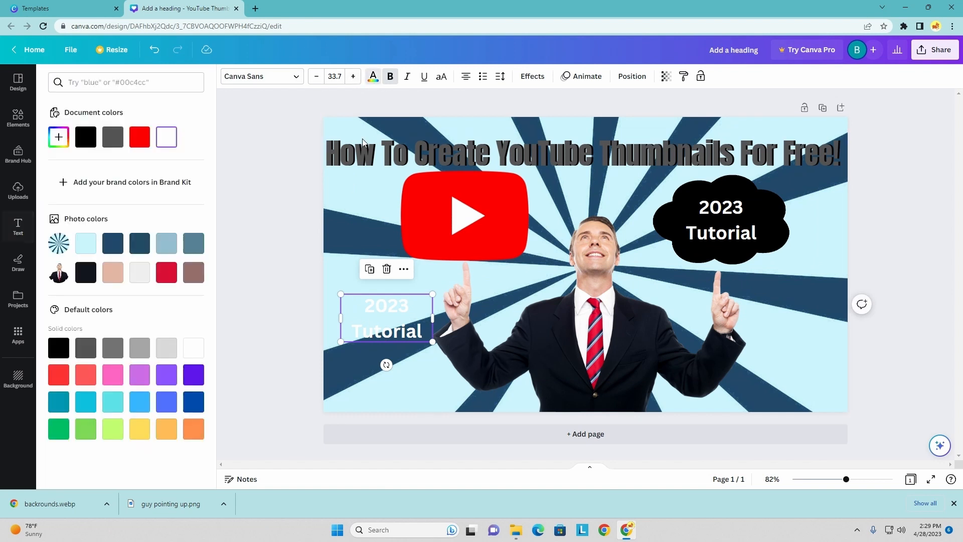
pyautogui.click(139, 137)
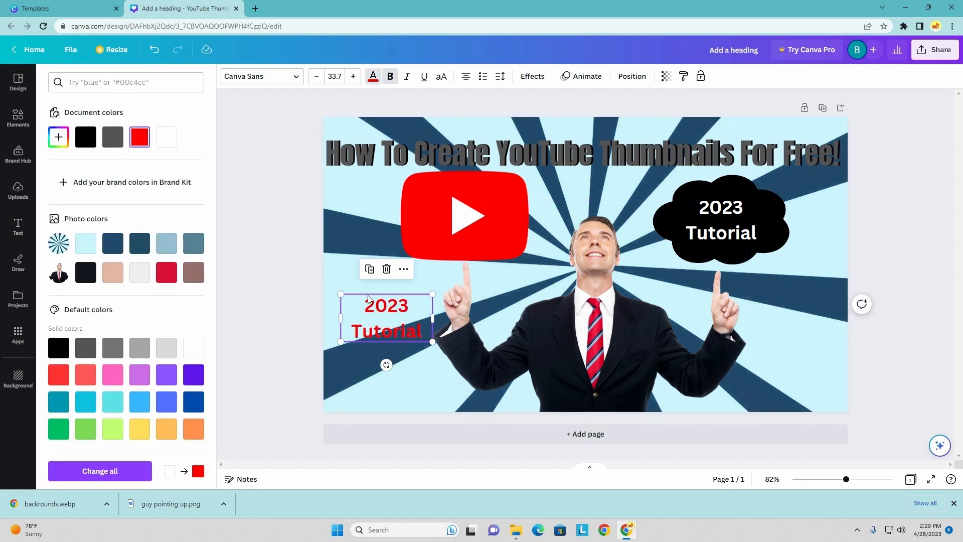
pyautogui.moveTo(379, 315); pyautogui.dragTo(721, 219)
pyautogui.click(224, 146)
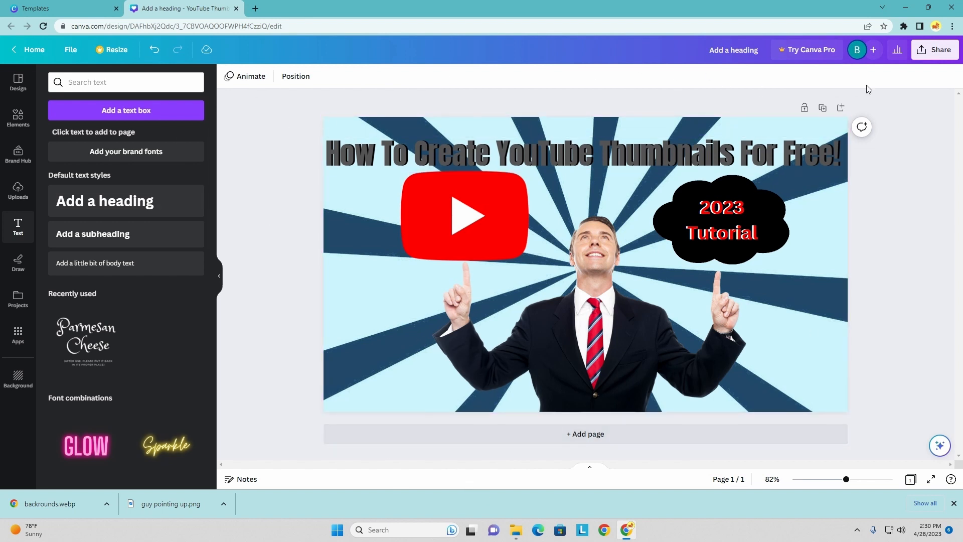
# - Download the finished thumbnail as a PNG file
pyautogui.click(936, 56)
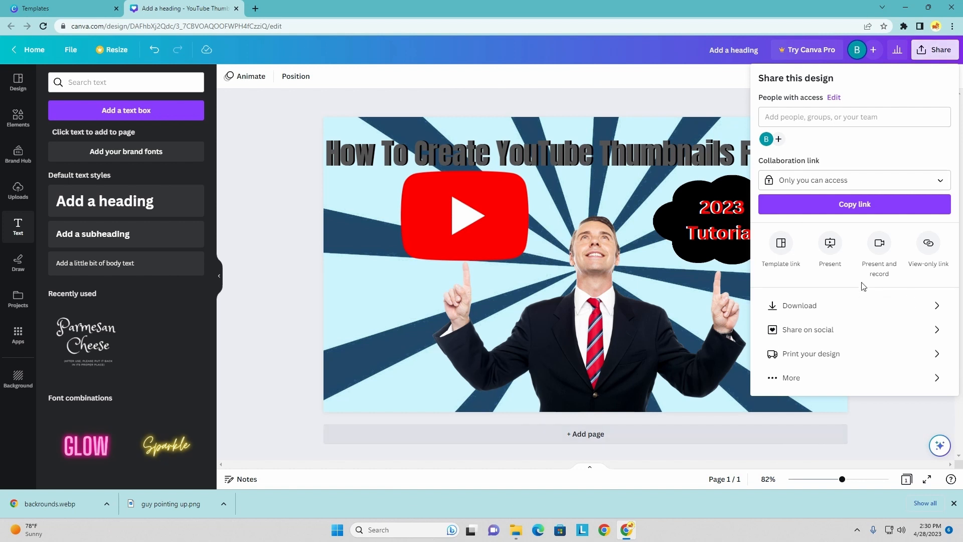
pyautogui.click(862, 306)
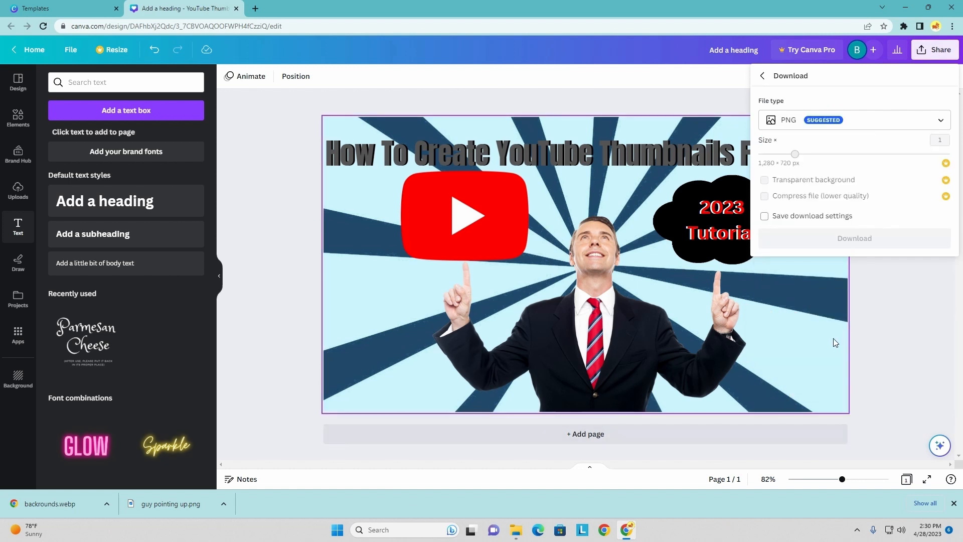
pyautogui.click(792, 124)
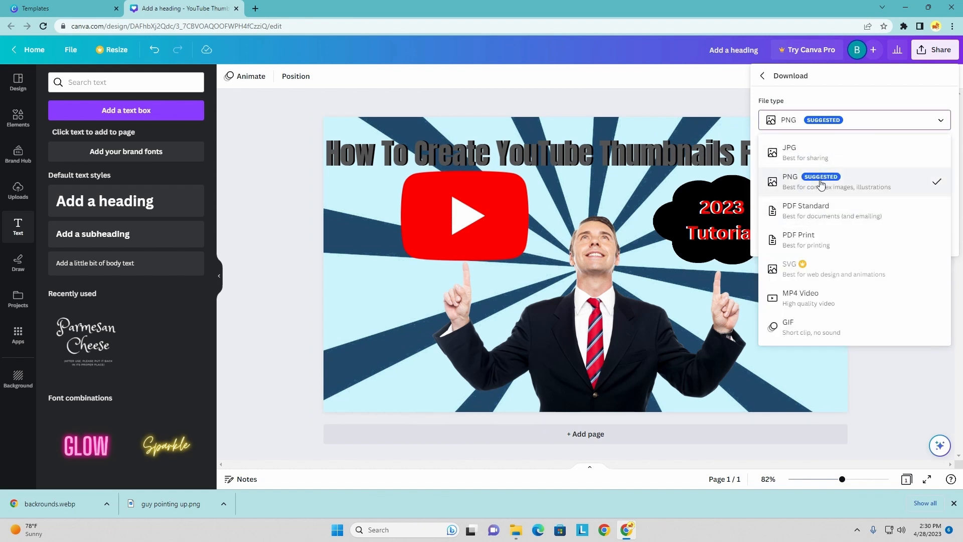
pyautogui.click(821, 185)
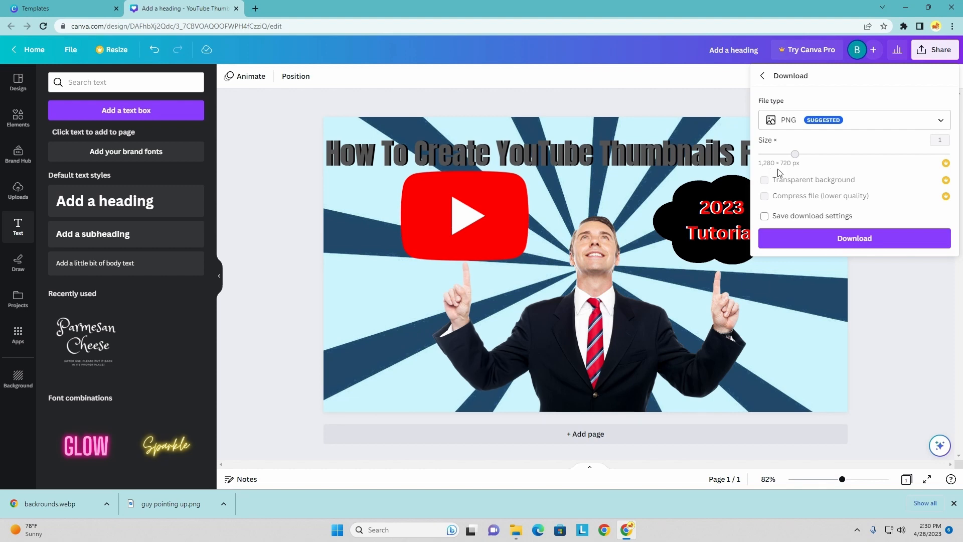
pyautogui.click(859, 238)
# - Place the downloaded "Add a heading (3).png" on the desktop and open it in the image viewer
pyautogui.press('super+Down')
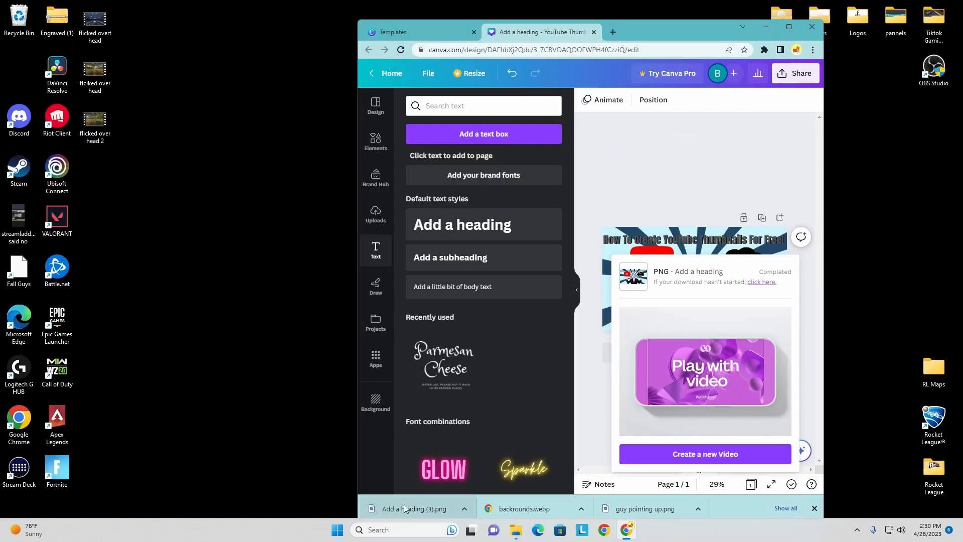
pyautogui.moveTo(426, 508); pyautogui.dragTo(273, 194)
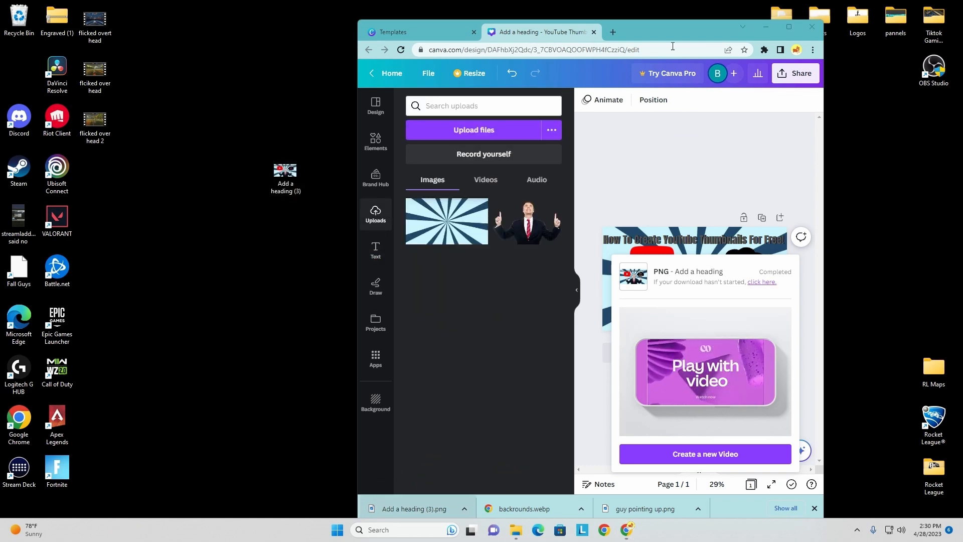
pyautogui.click(766, 27)
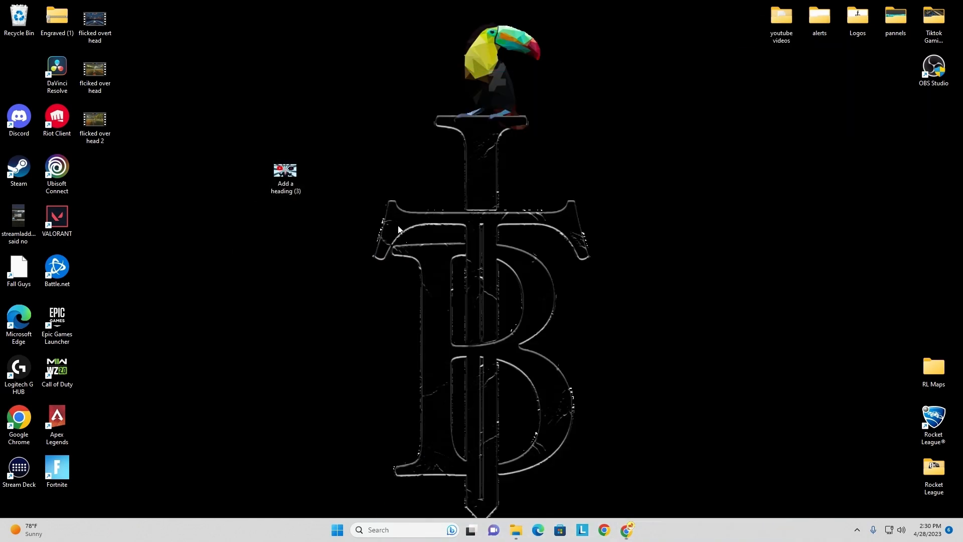
pyautogui.doubleClick(286, 175)
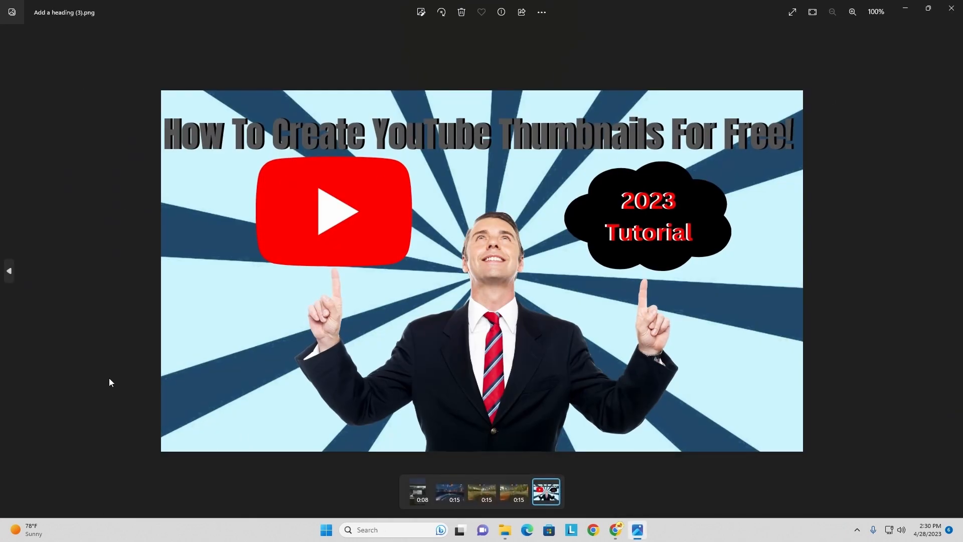